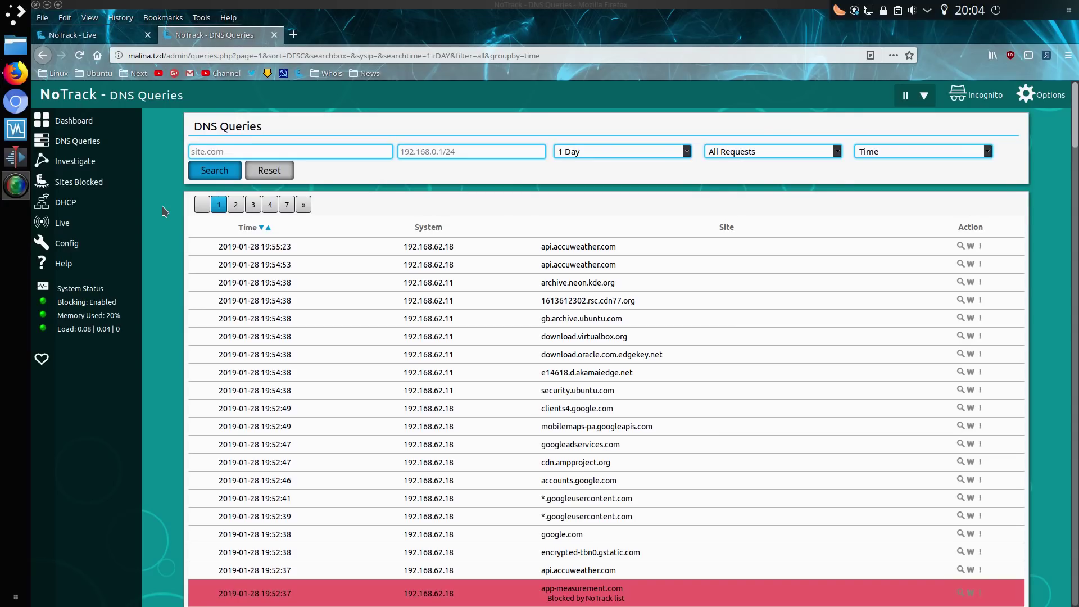
Switch to the NoTrack Live page and scroll through the incoming DNS lookups
click(119, 41)
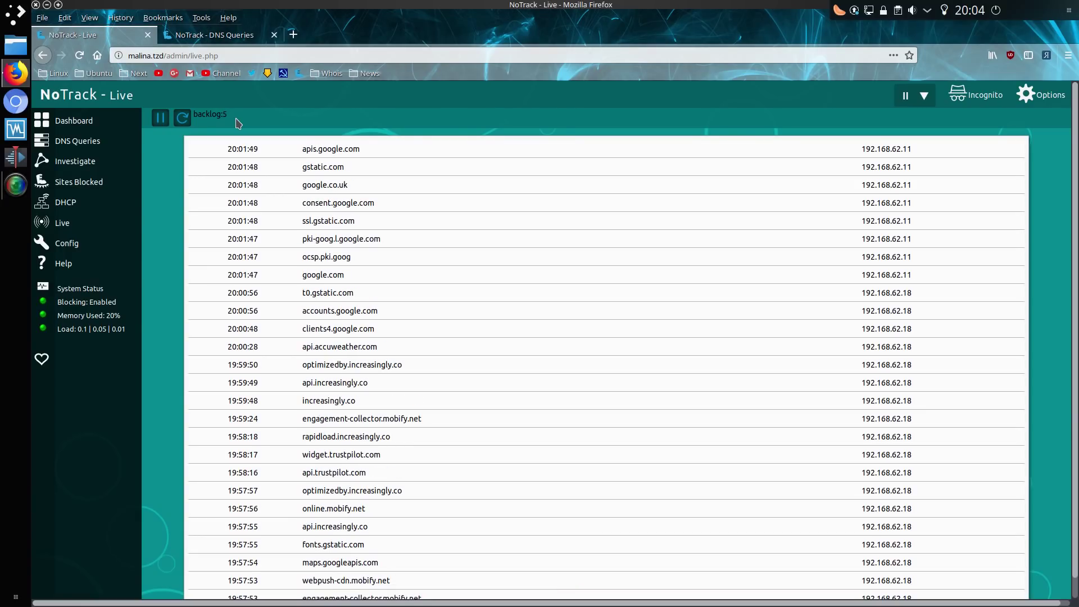
scroll(366, 238, down, 1)
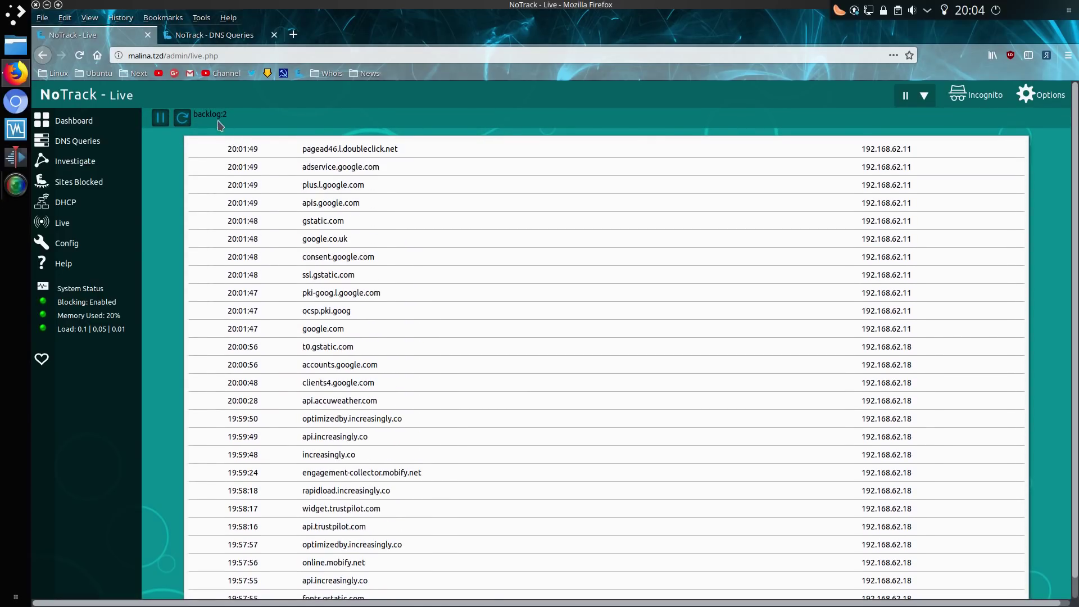
drag(225, 115, 194, 111)
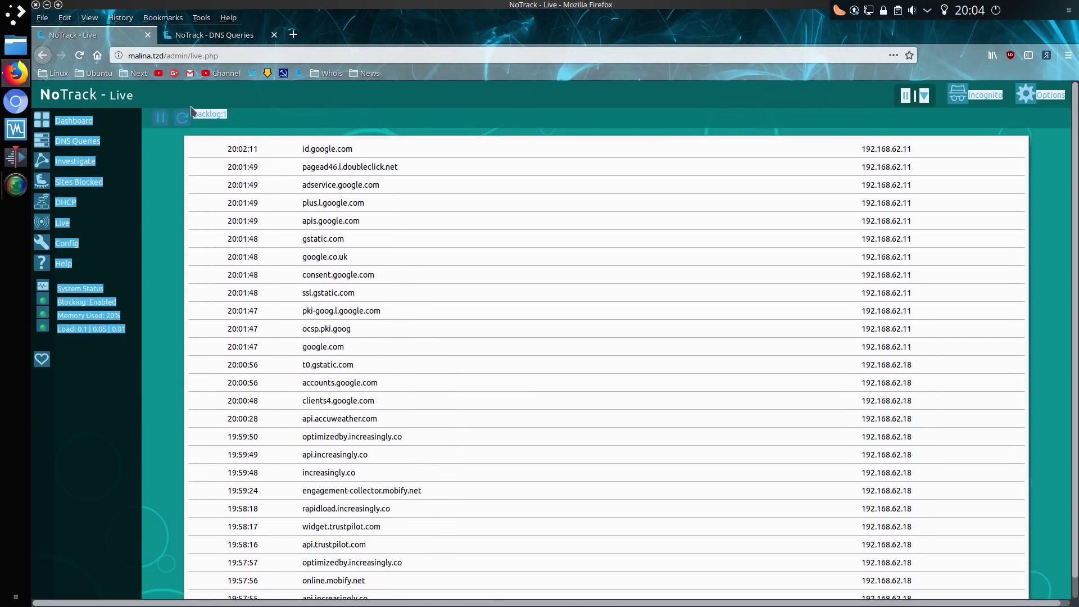
click(251, 120)
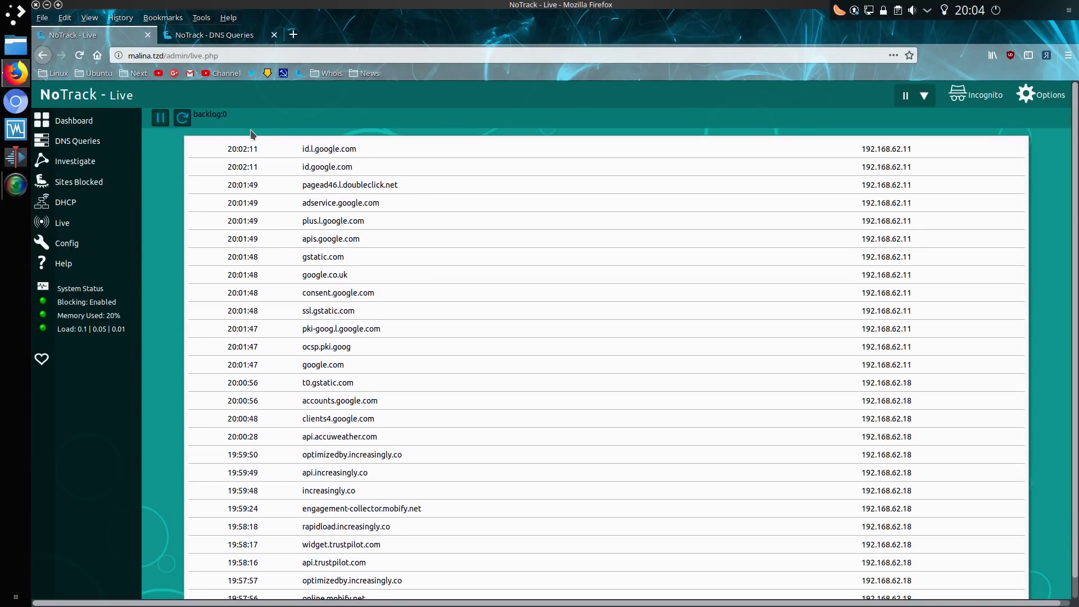
Highlight the increasingly.co row, then the 20:02:11 time in the newest top row
mouse_move(332, 488)
mouse_down()
mouse_move(299, 496)
mouse_move(322, 492)
mouse_up()
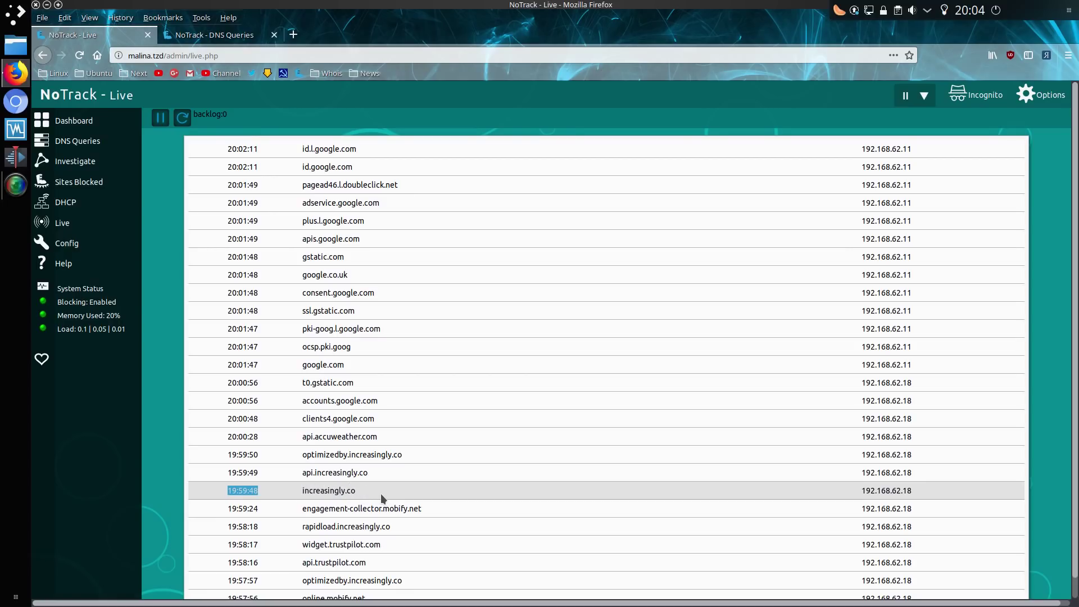
click(185, 459)
scroll(223, 476, down, 1)
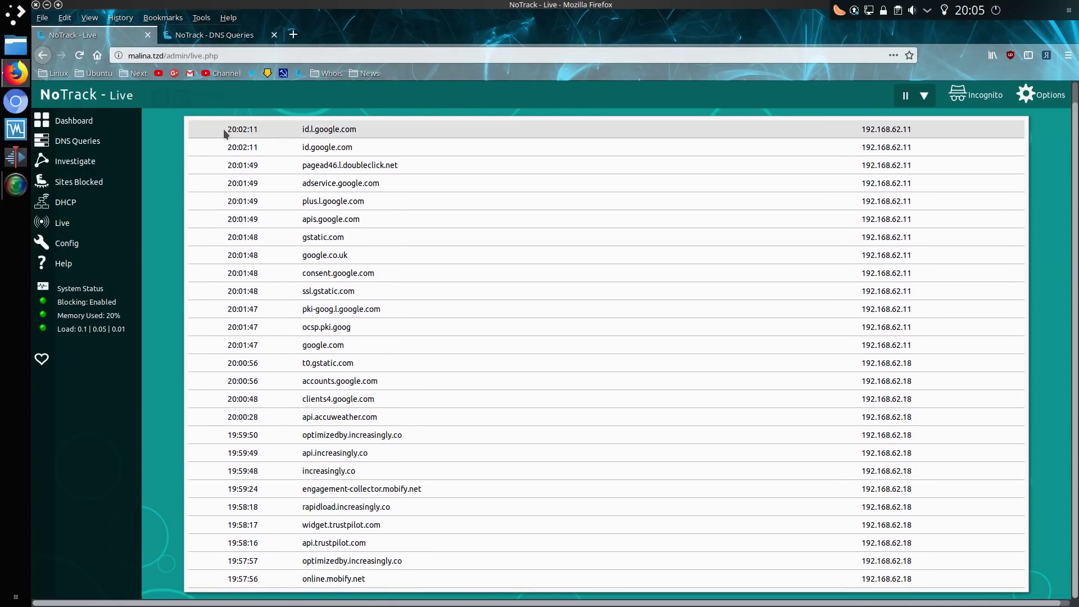
drag(225, 130, 809, 135)
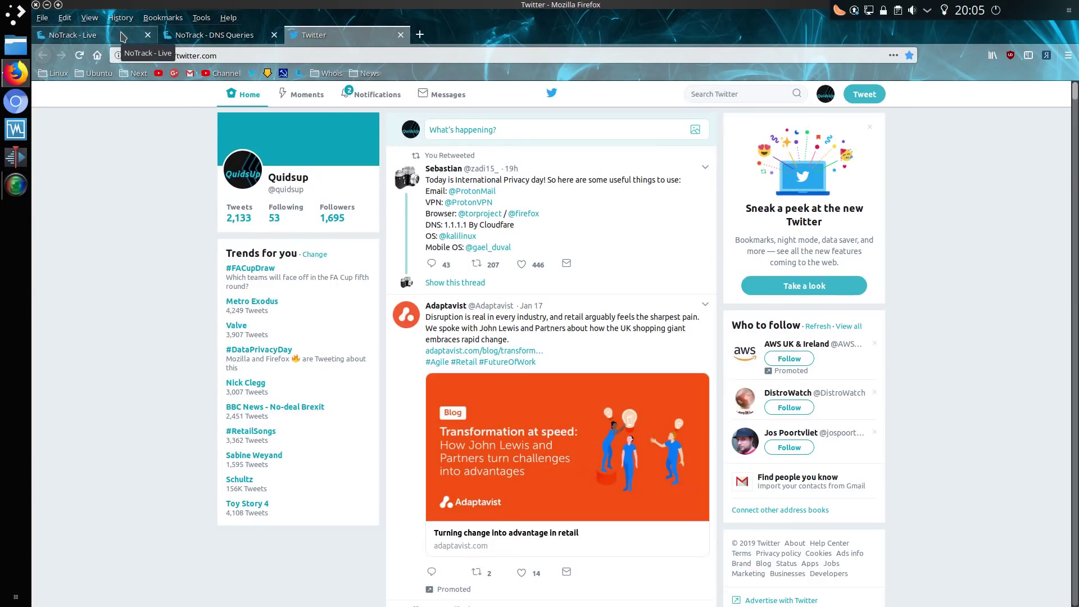
Check the Live page for red-flagged analytics.twitter.com, then go to DNS Queries
click(124, 37)
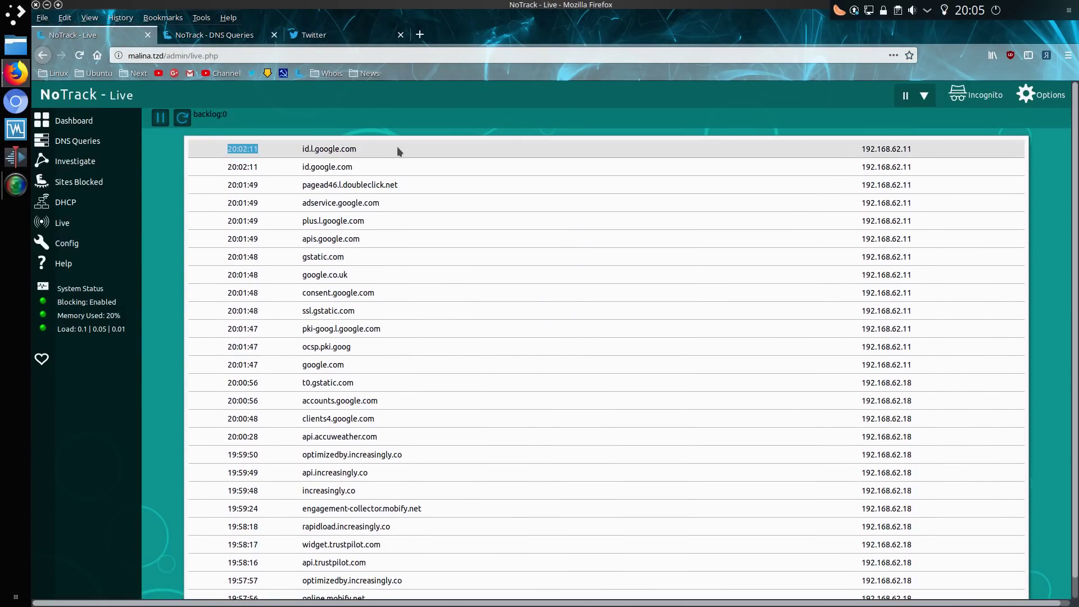
click(397, 148)
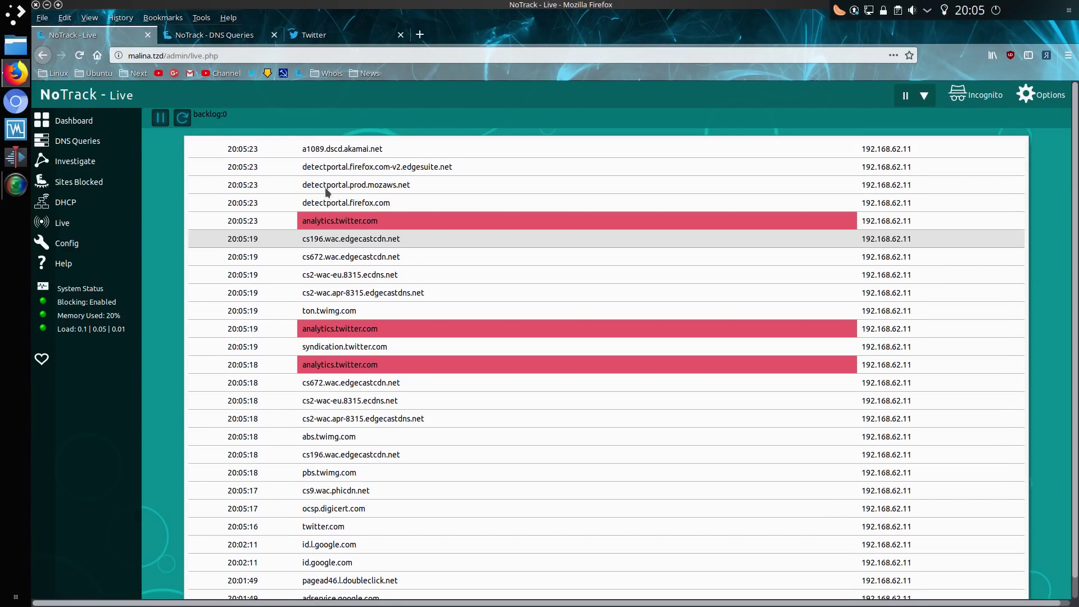
click(224, 38)
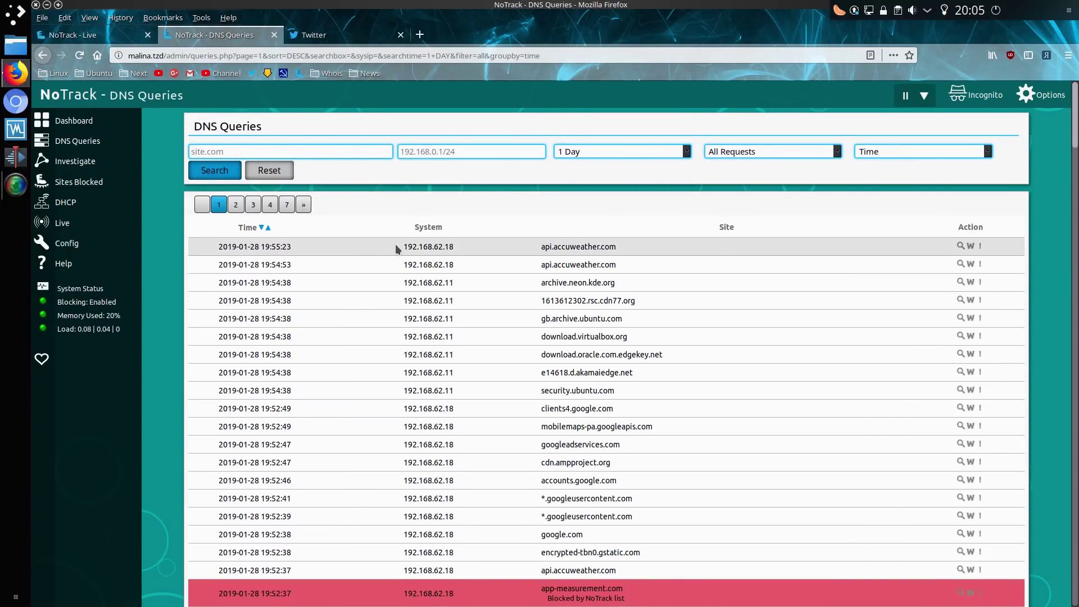
Reload DNS Queries so it starts at 20:02:11 with id.google.com, comparing with Live
key(F5)
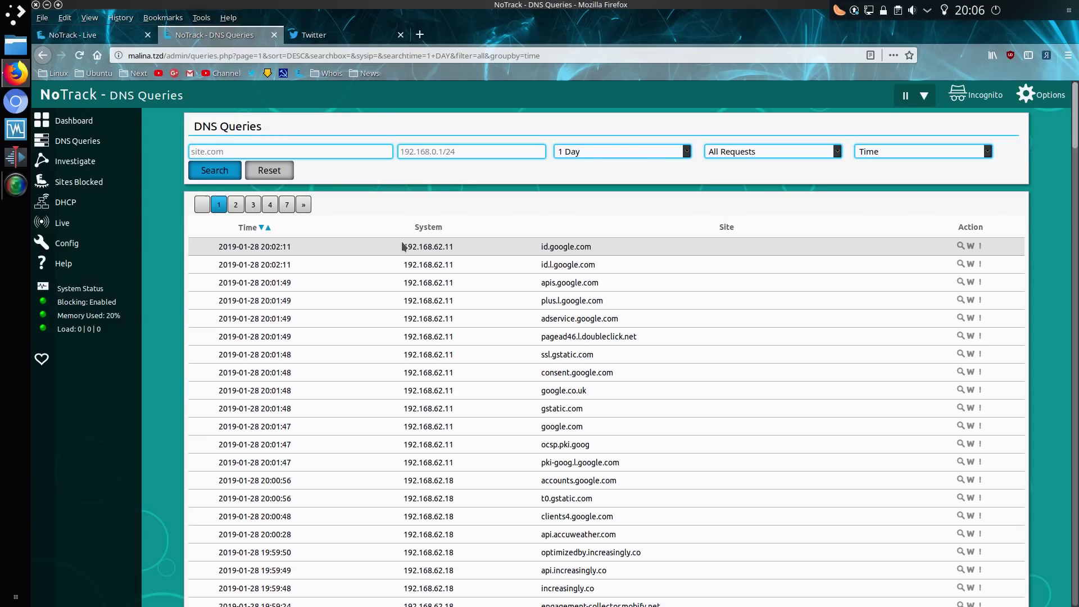
scroll(400, 252, down, 3)
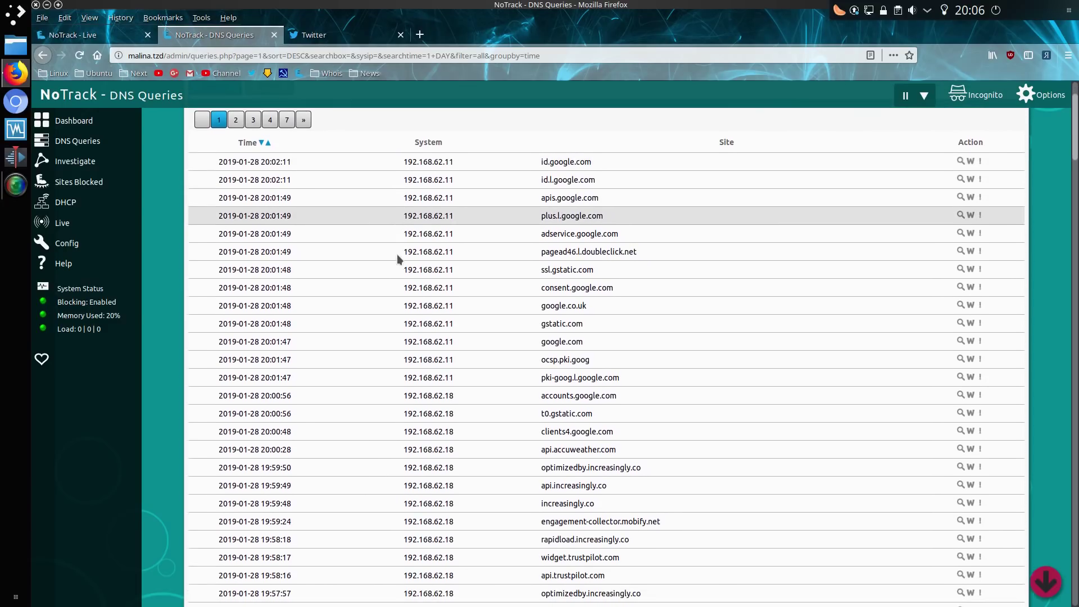
scroll(396, 254, up, 3)
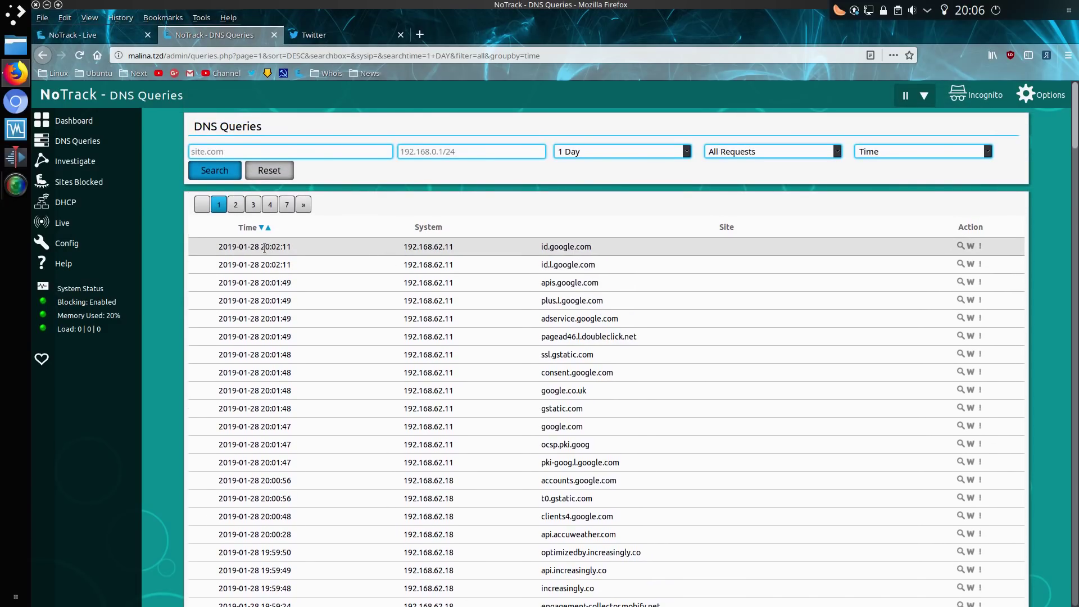
click(146, 40)
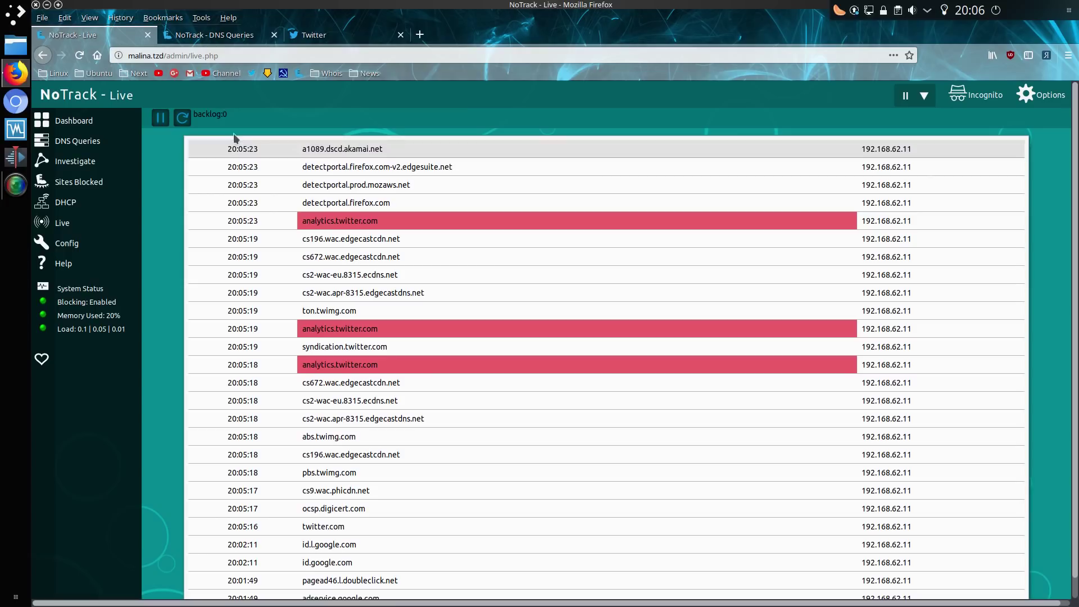
click(197, 41)
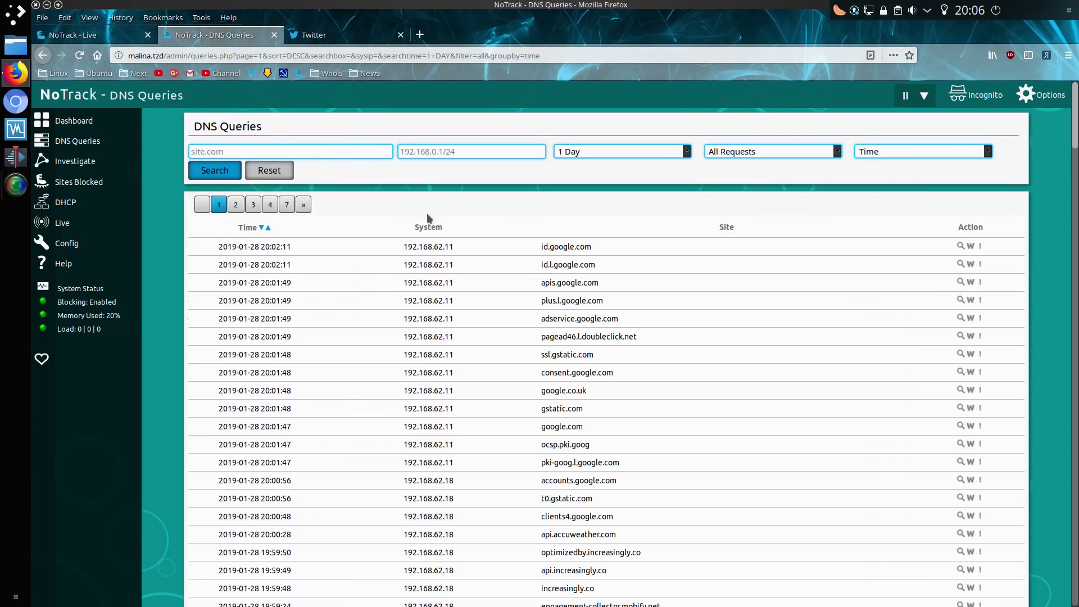
Open all 22 News bookmarks in new tabs and watch the 20:07 lookups flood Live
key(F5)
key(ctrl+shift+Tab)
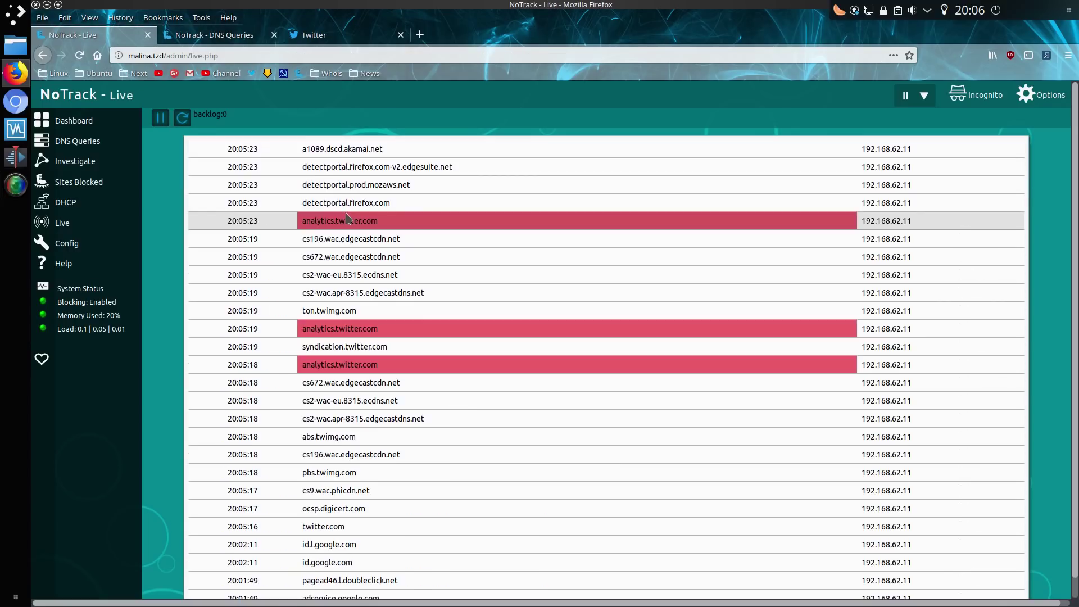
click(364, 74)
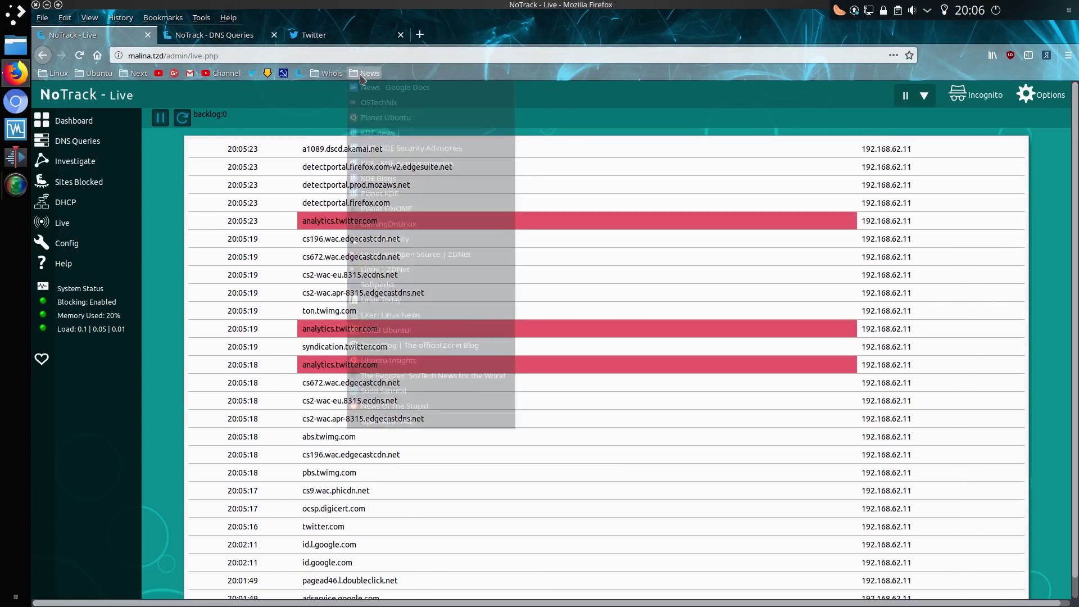
click(366, 75)
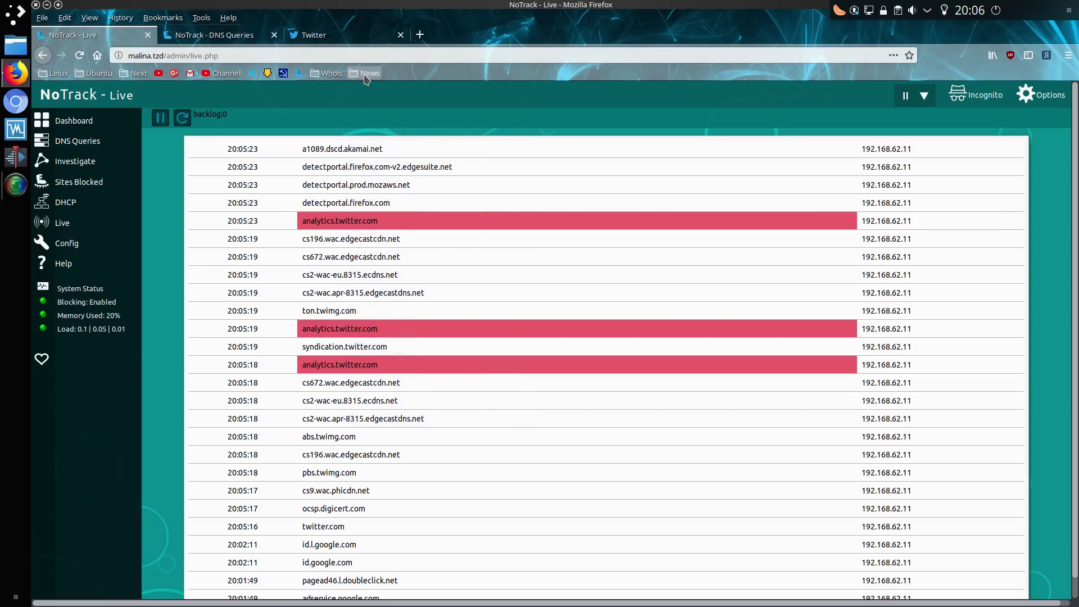
middle_click(366, 76)
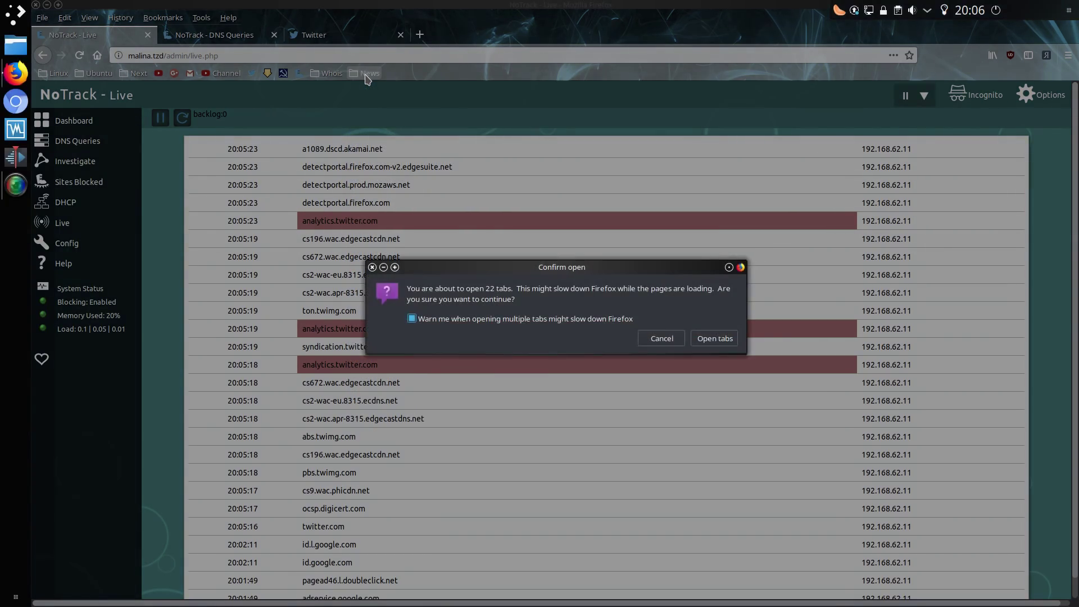
click(719, 337)
key(ctrl+Page_Up)
key(ctrl+Page_Up)
key(ctrl+Page_Up)
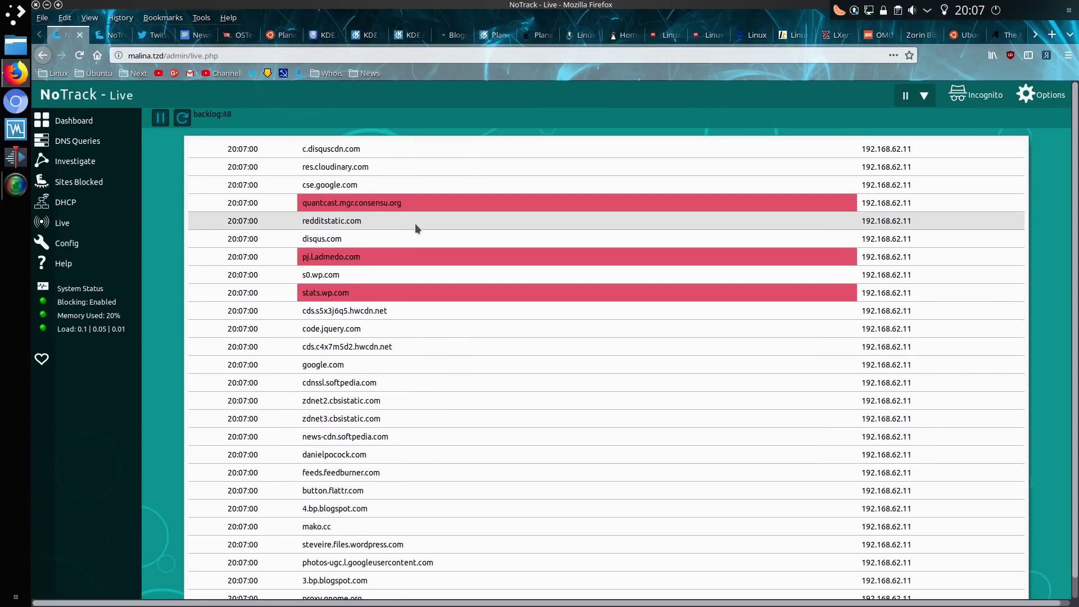
Pause the live query stream, then resume it so the backlog clears to zero
click(160, 119)
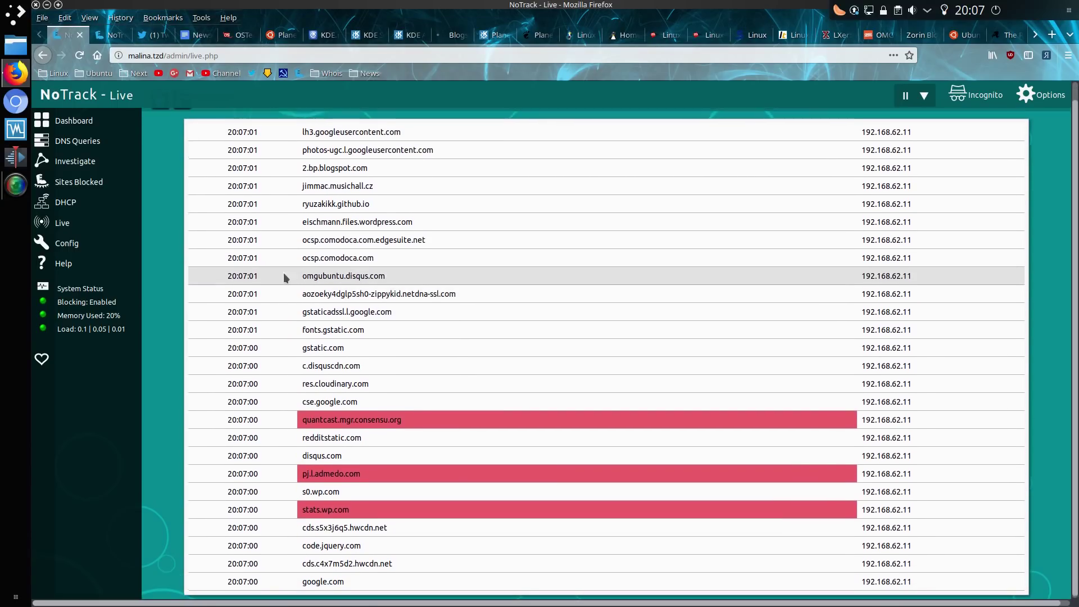
click(160, 118)
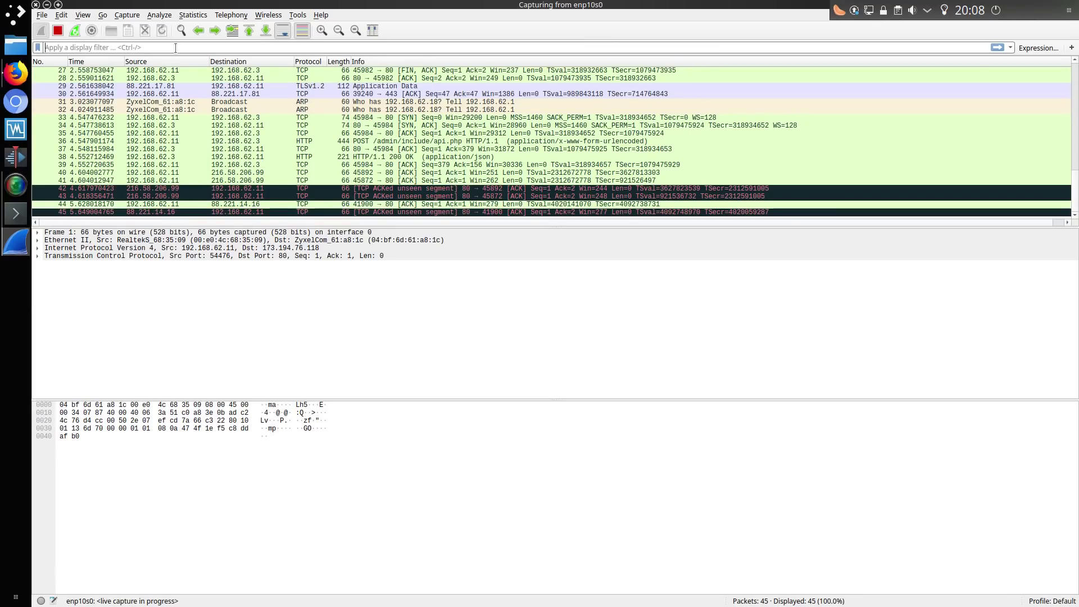
text(dns)
key(Return)
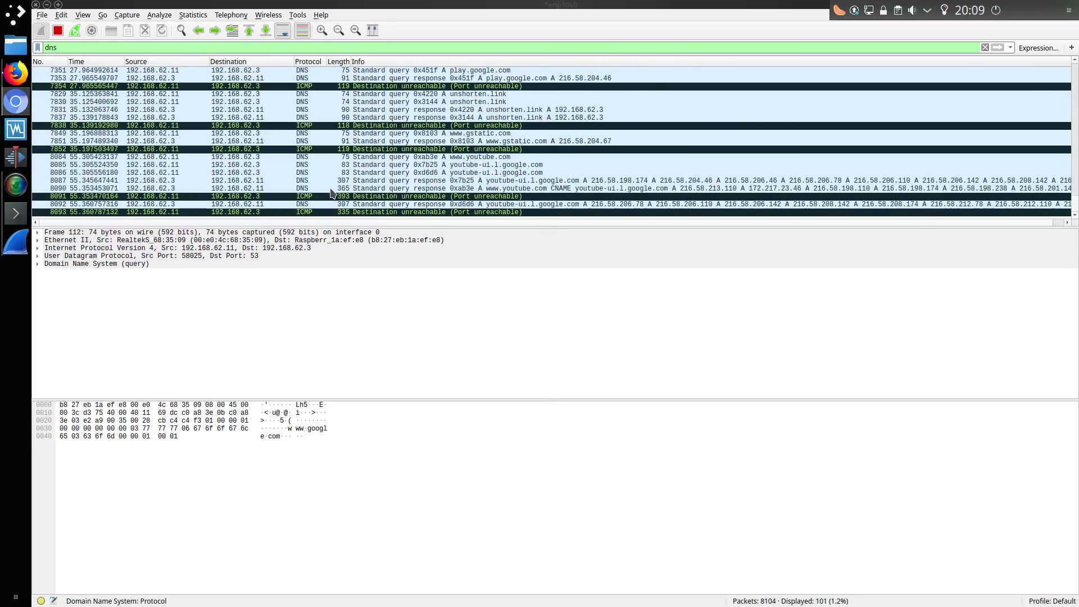
click(353, 159)
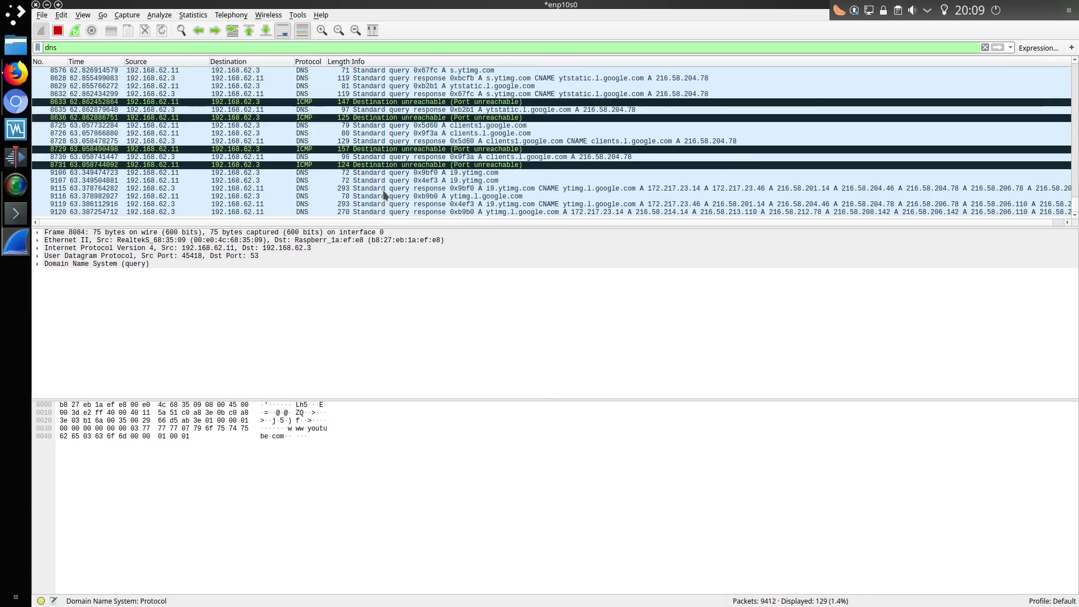
click(398, 174)
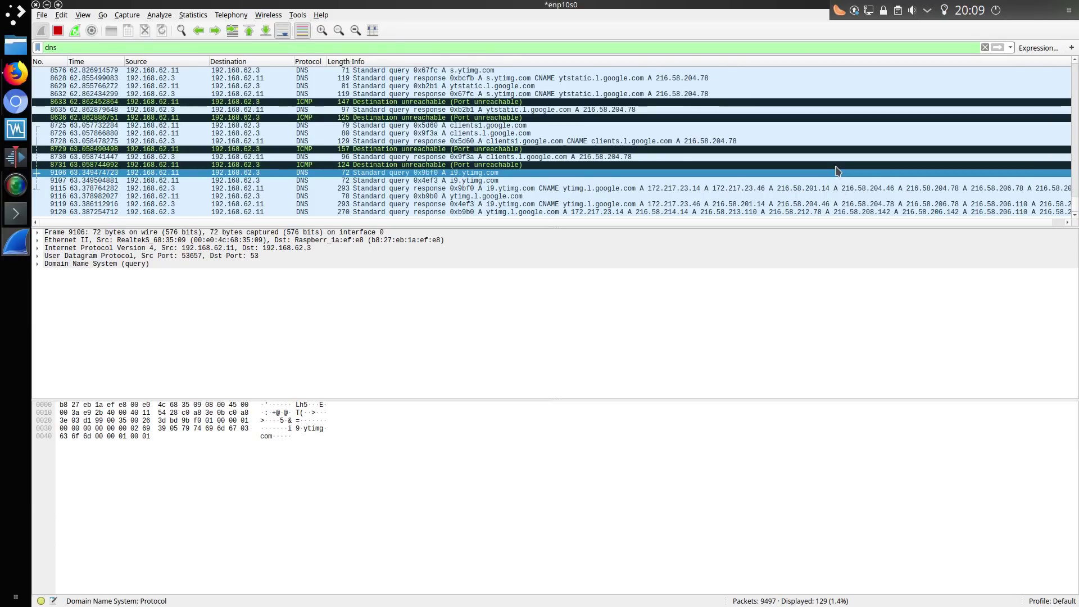
click(25, 66)
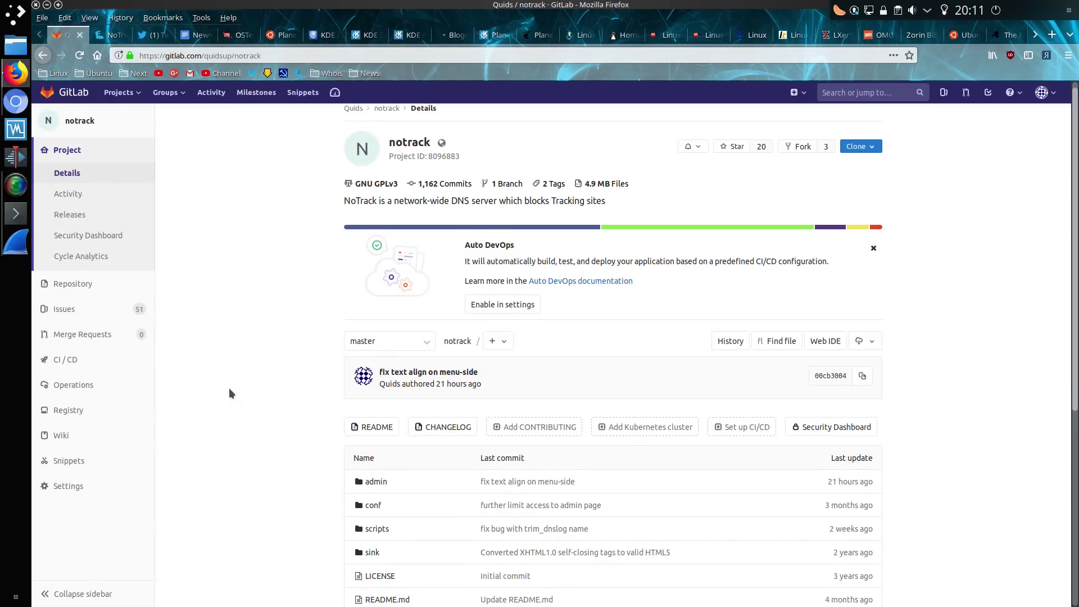
Scroll the notrack GitLab page showing 1,162 commits and the admin, conf, scripts, sink folders
scroll(230, 393, down, 3)
scroll(230, 393, up, 3)
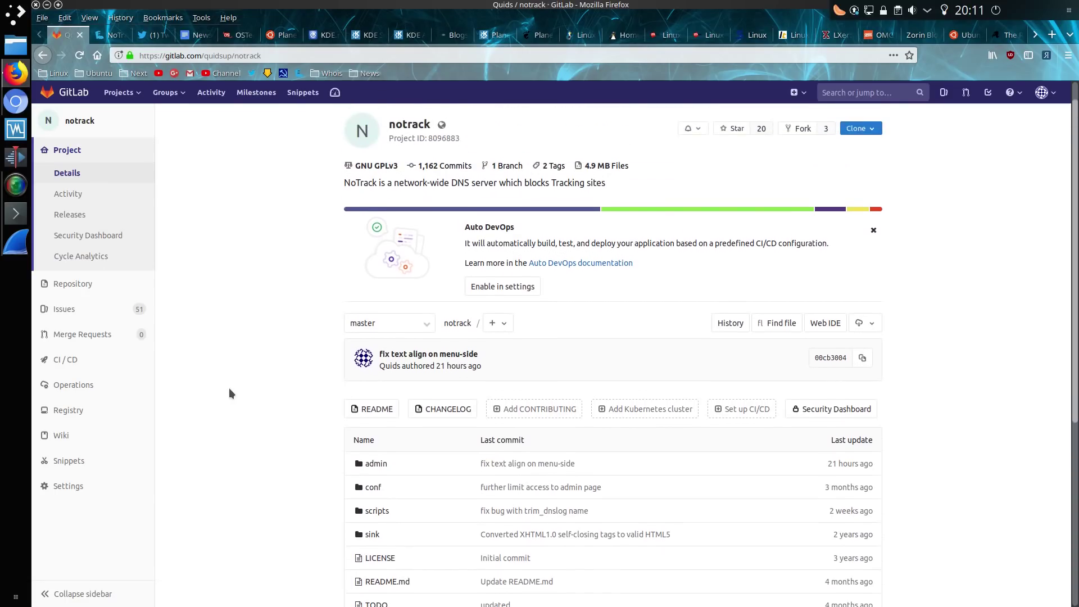